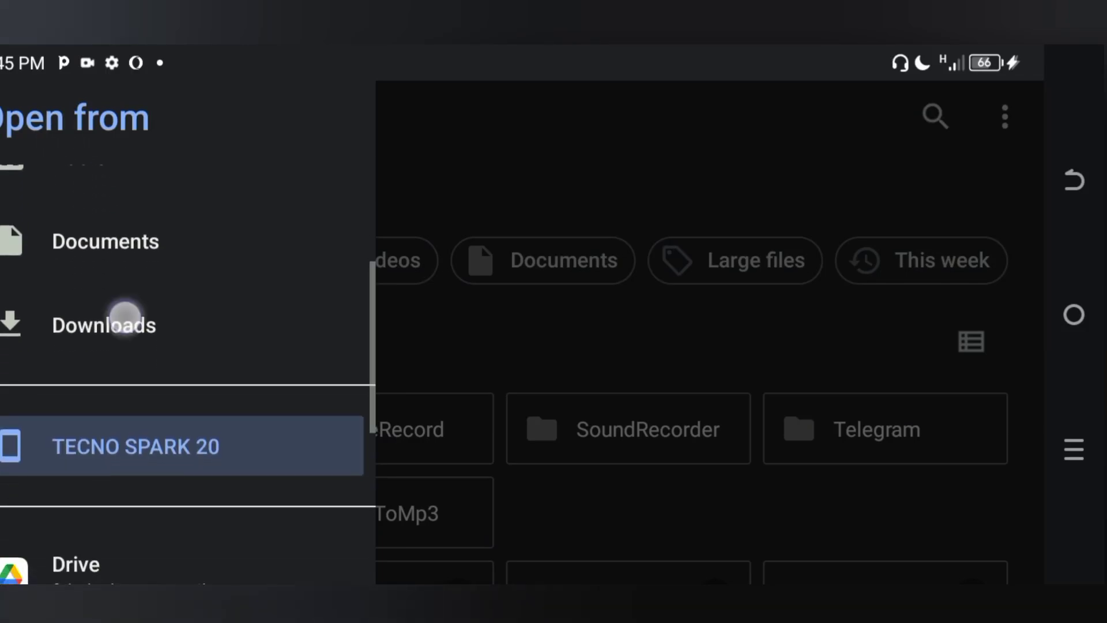
Pick the BeeBee Beats .rar from Downloads > Telegram; FL Studio rejects it as unsupported.
left_click(125, 317)
scroll(520, 389, "down", 5)
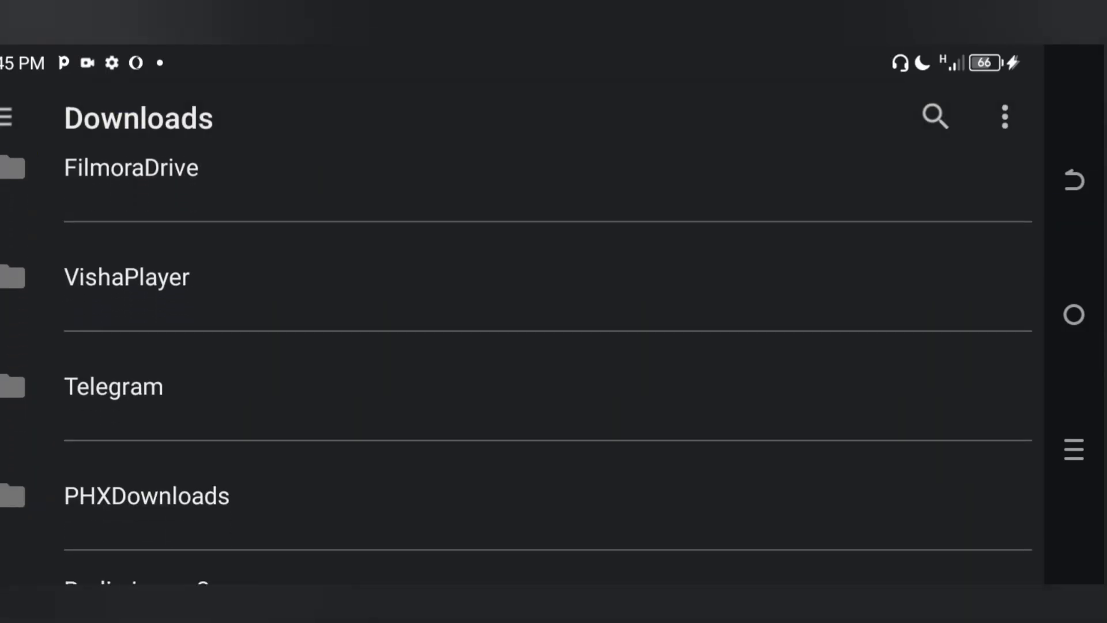
left_click(178, 371)
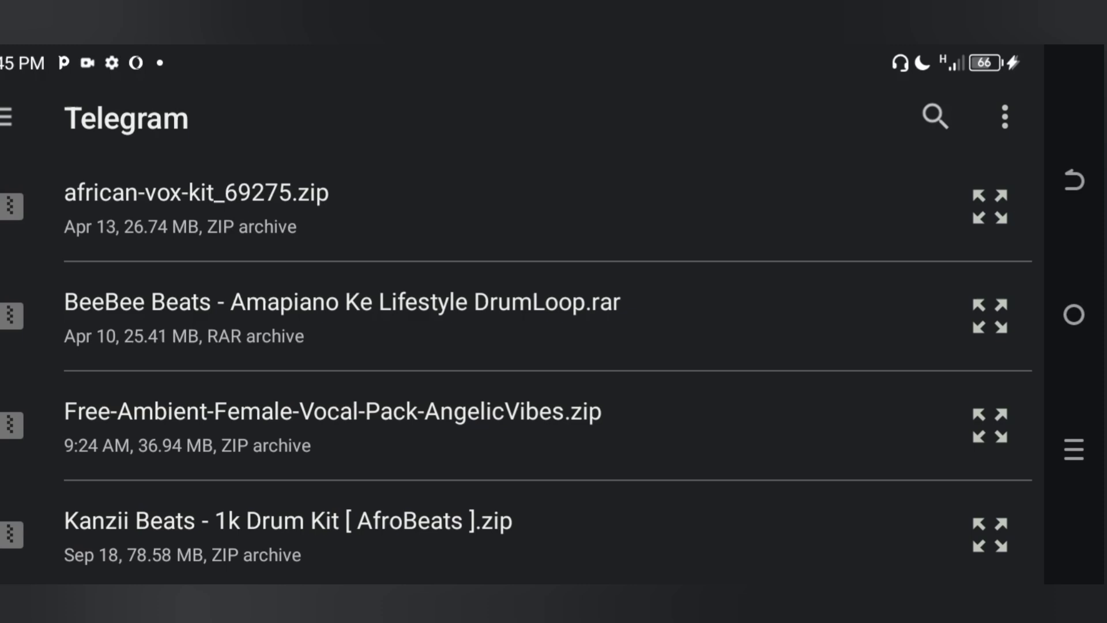
left_click(169, 313)
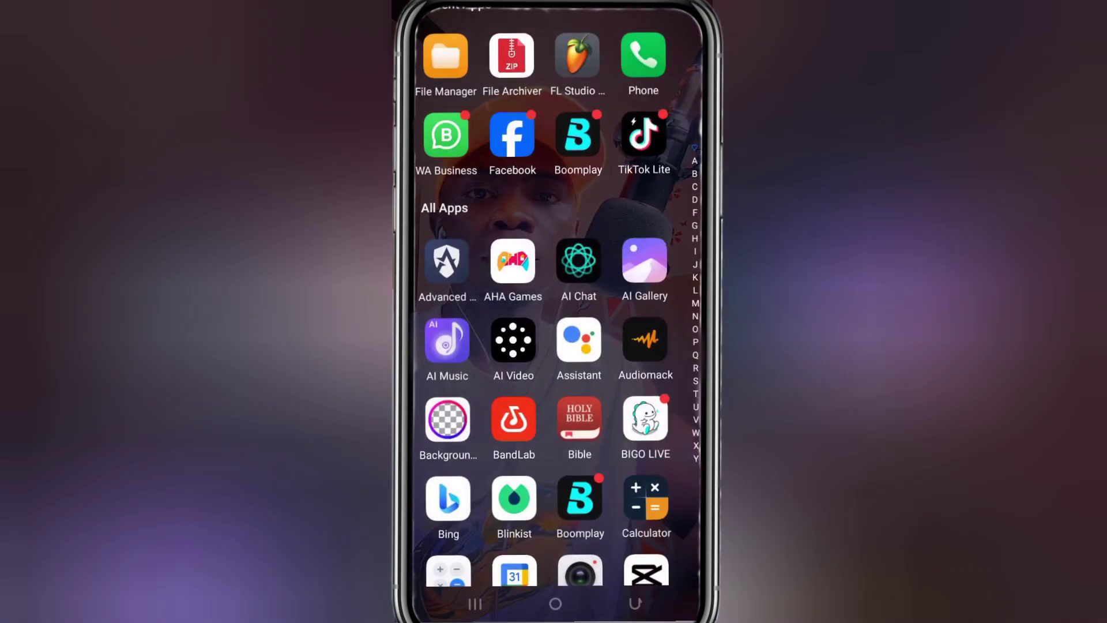
scroll(556, 346, "down", 5)
scroll(555, 346, "down", 5)
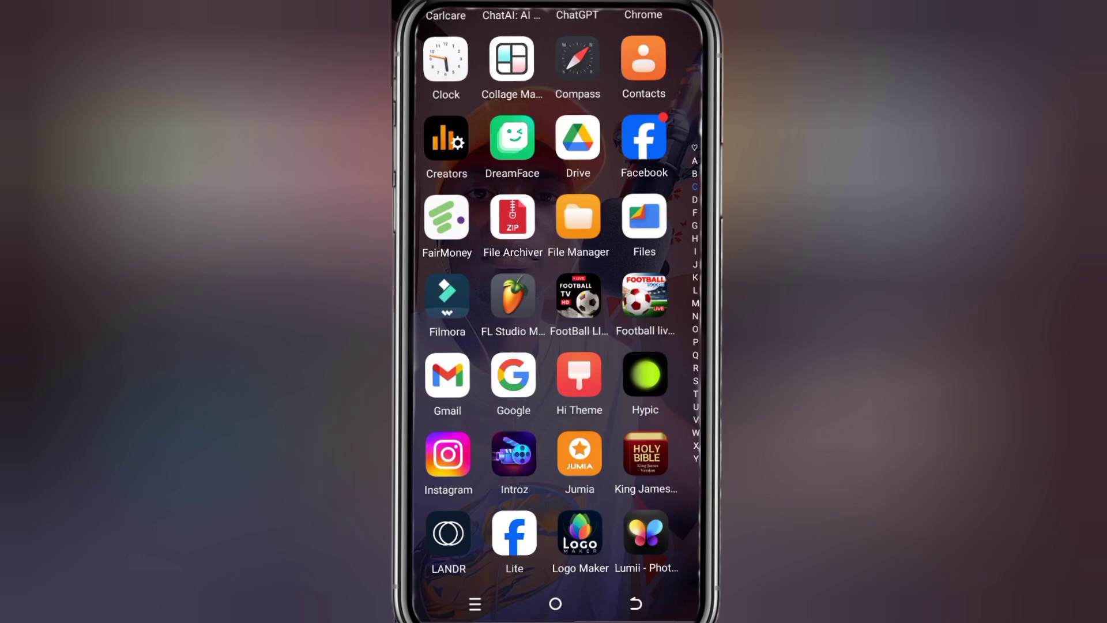
scroll(556, 346, "down", 2)
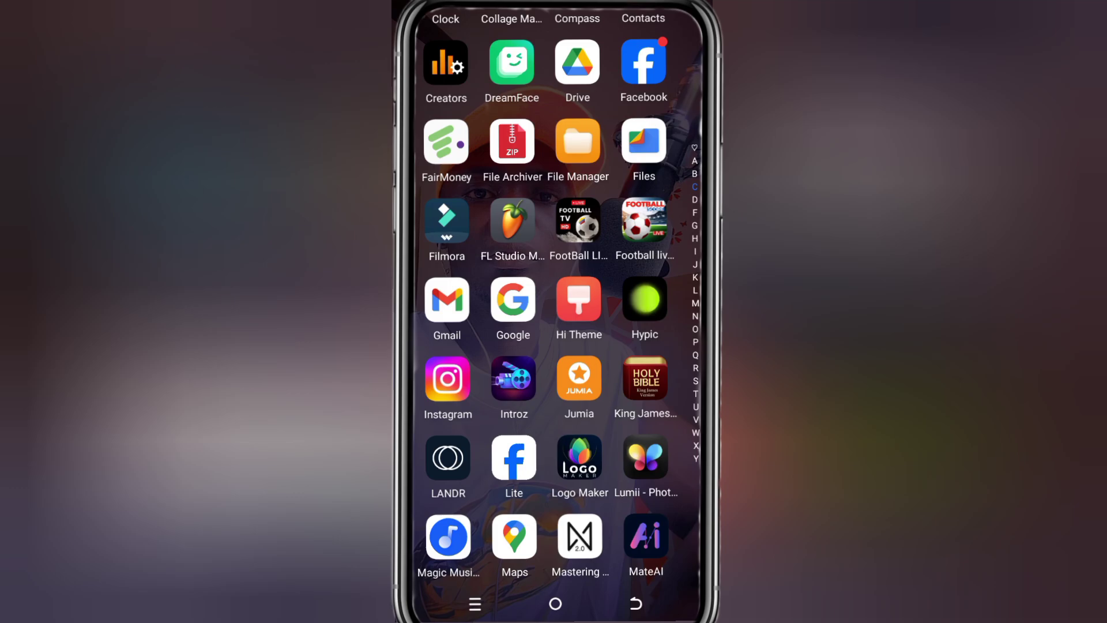
Launch File Archiver from the app drawer.
left_click(512, 141)
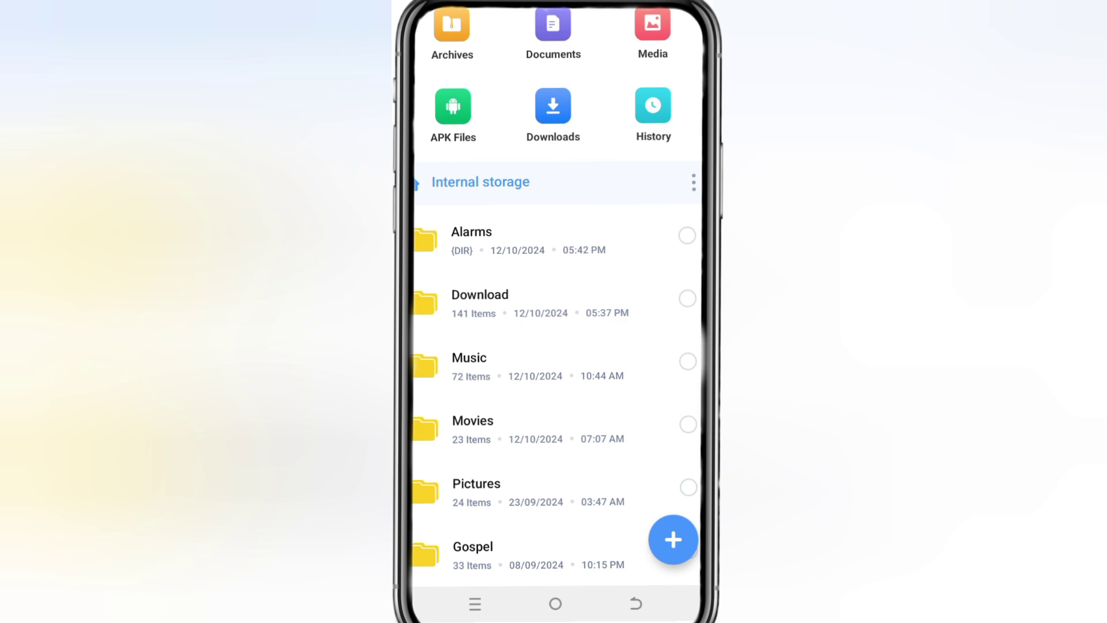
Go to Download > Telegram and show the BeeBee Beats archive's options.
left_click(488, 313)
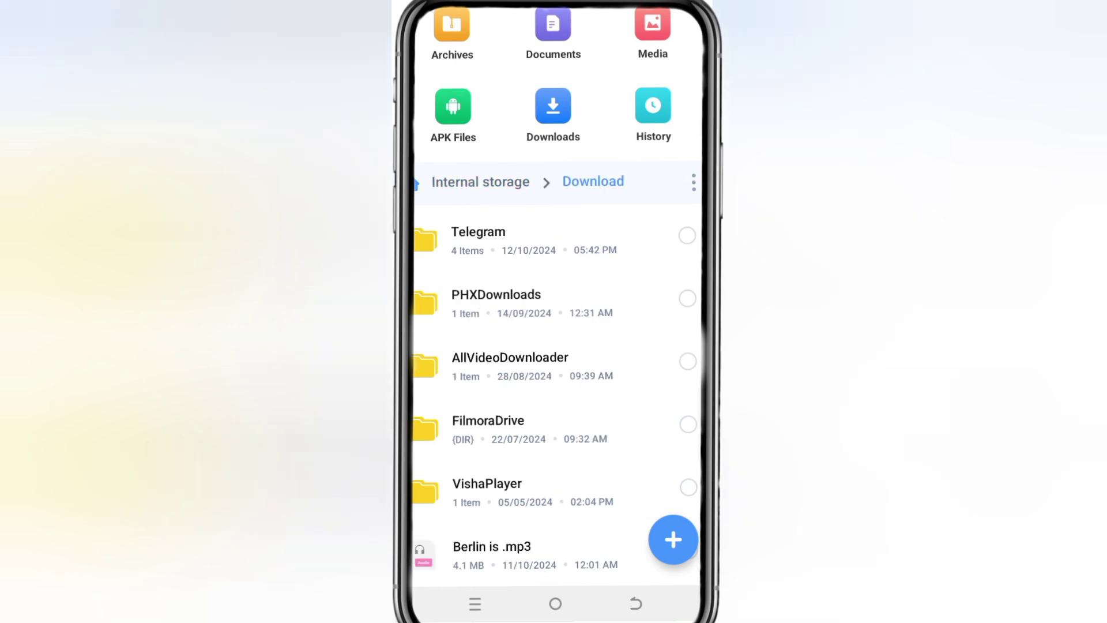
left_click(482, 251)
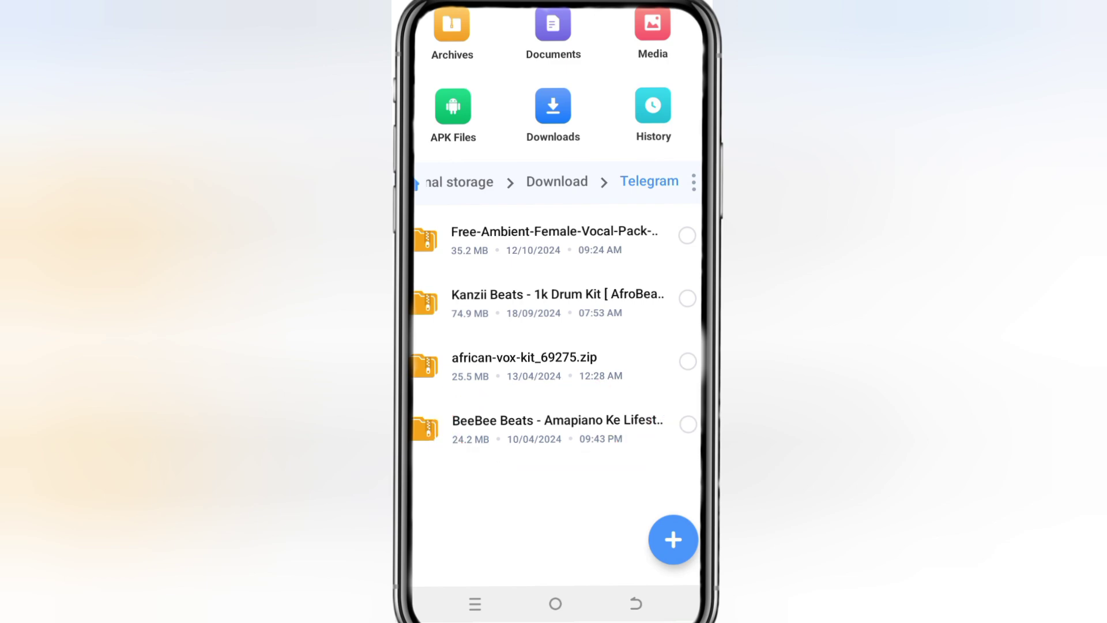
left_click(603, 439)
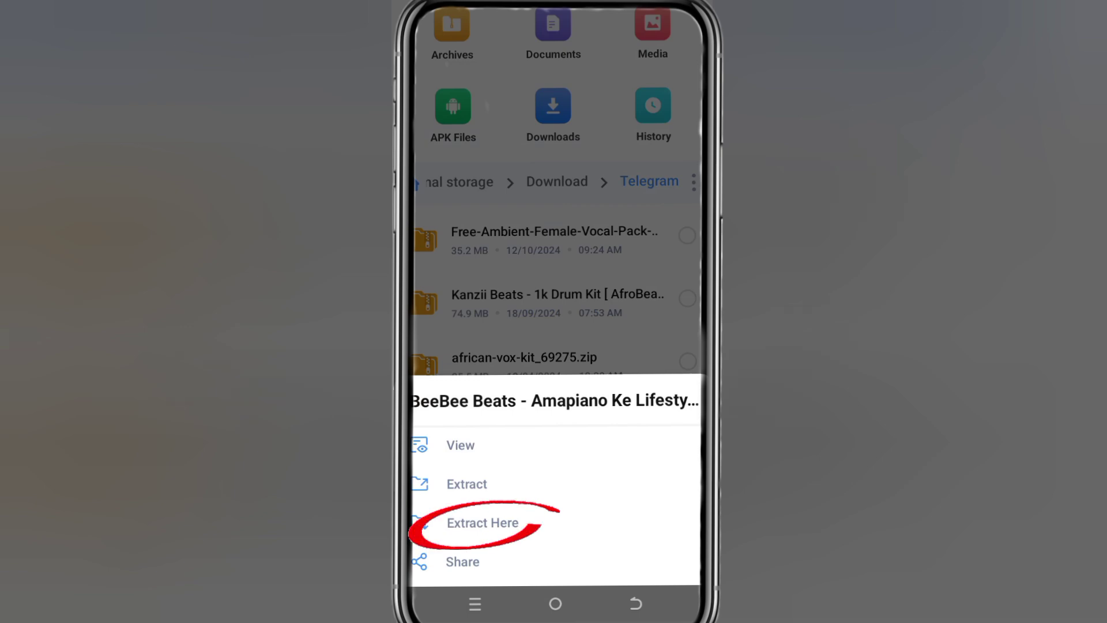
Extract the BeeBee Beats archive into the Telegram folder with Extract Here.
left_click(463, 523)
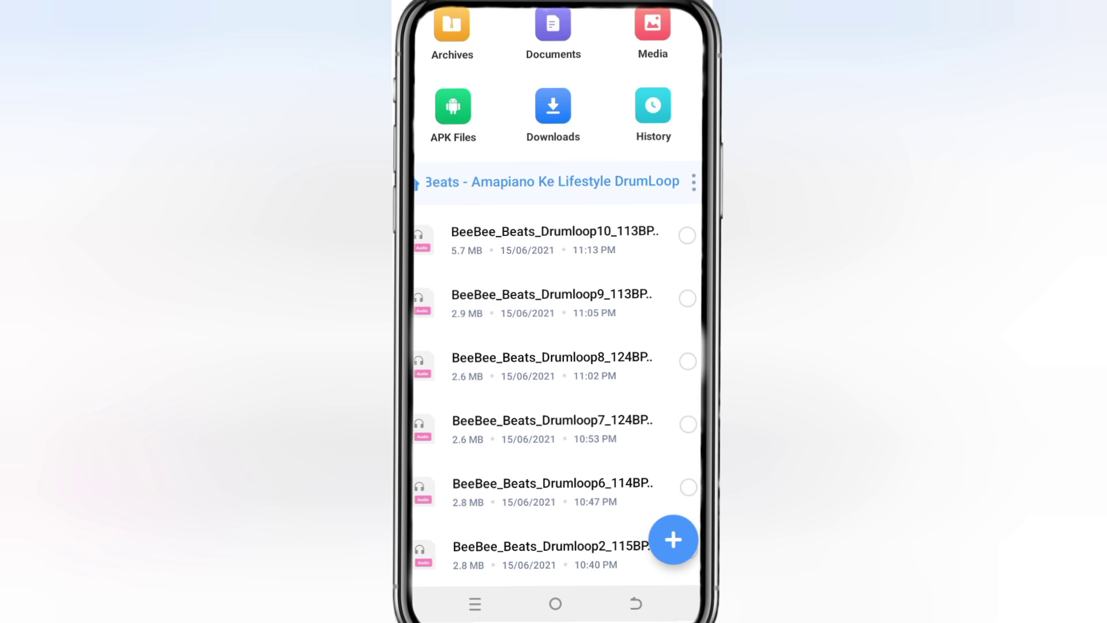
scroll(553, 346, "down", 1)
scroll(553, 346, "down", 1)
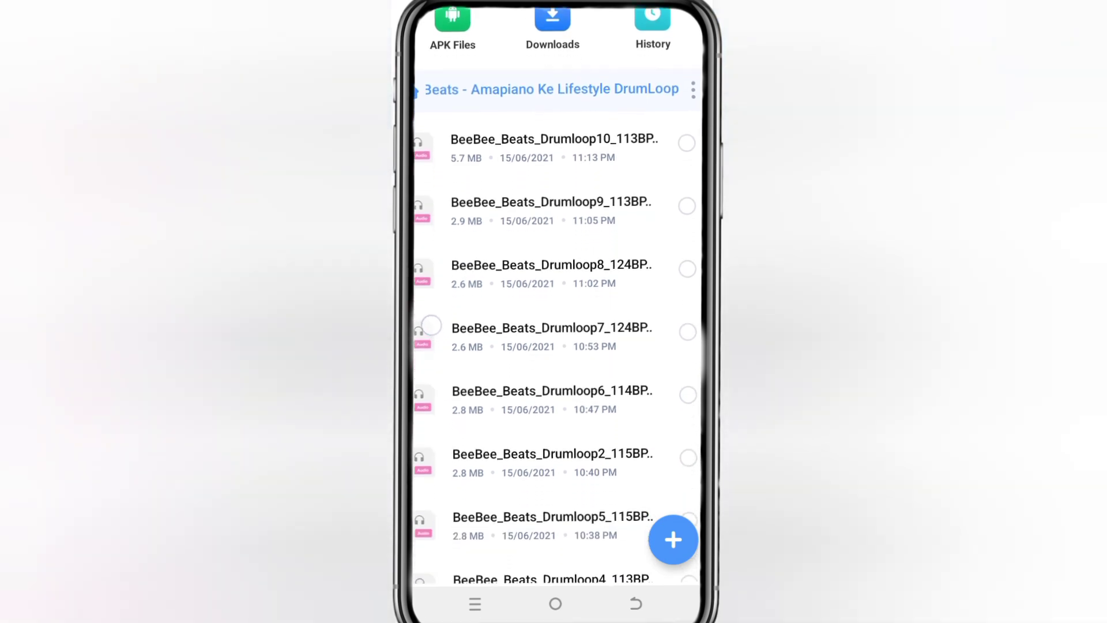
scroll(554, 347, "down", 2)
scroll(554, 347, "down", 1)
scroll(424, 421, "down", 1)
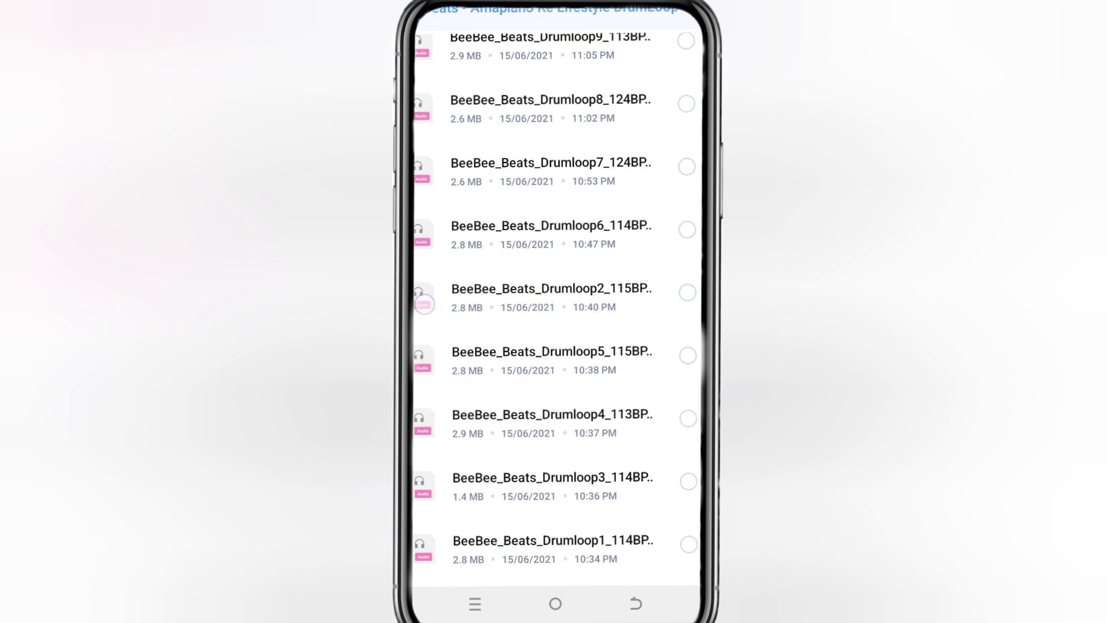
scroll(554, 311, "up", 3)
scroll(553, 311, "up", 2)
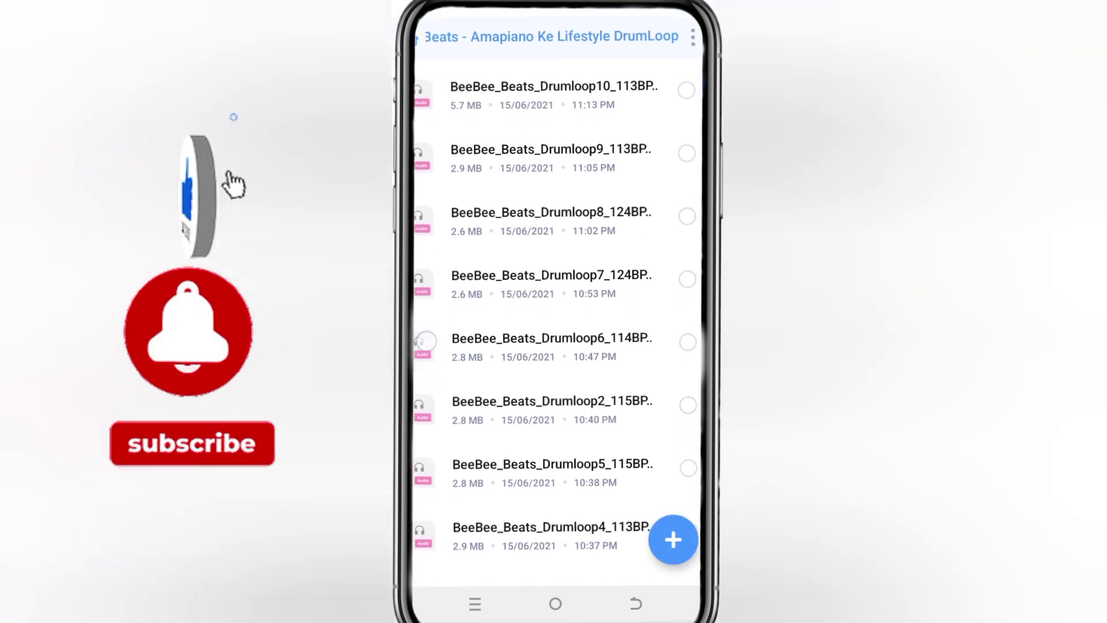
scroll(553, 312, "down", 4)
scroll(554, 312, "down", 1)
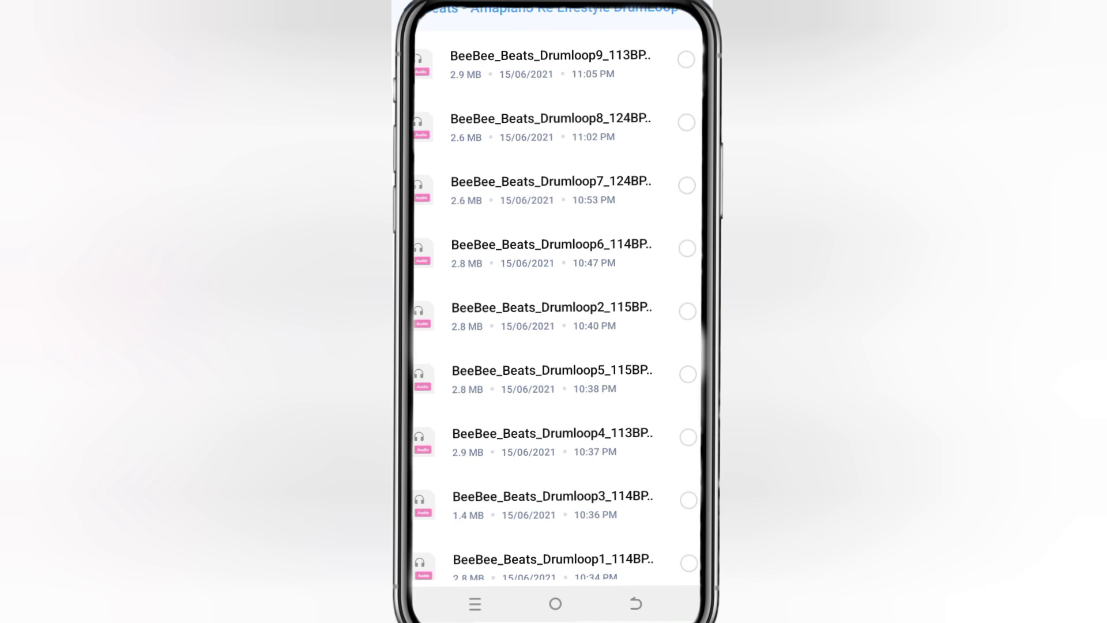
scroll(554, 312, "down", 1)
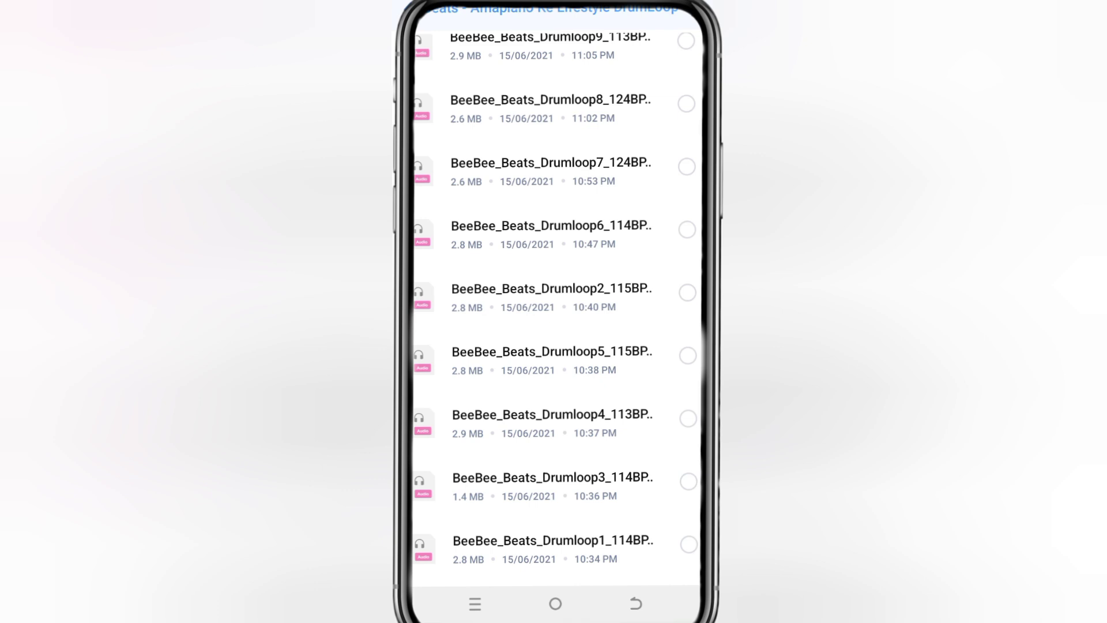
Compress the extracted BeeBee Beats DrumLoop folder, keeping zip as the archive format.
left_click(636, 603)
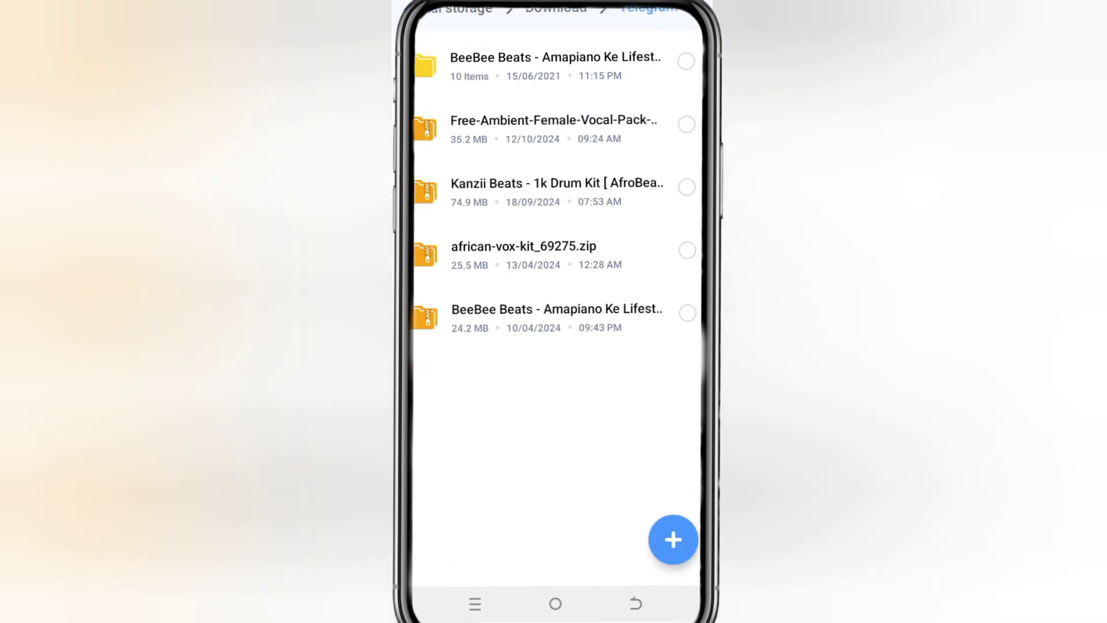
left_click(686, 60)
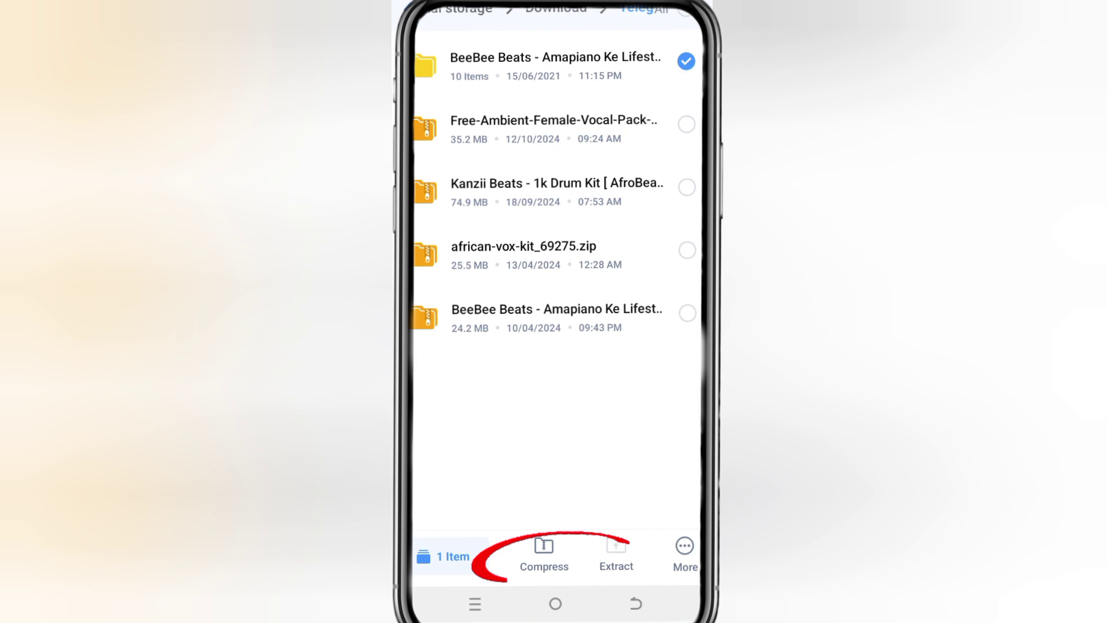
left_click(544, 554)
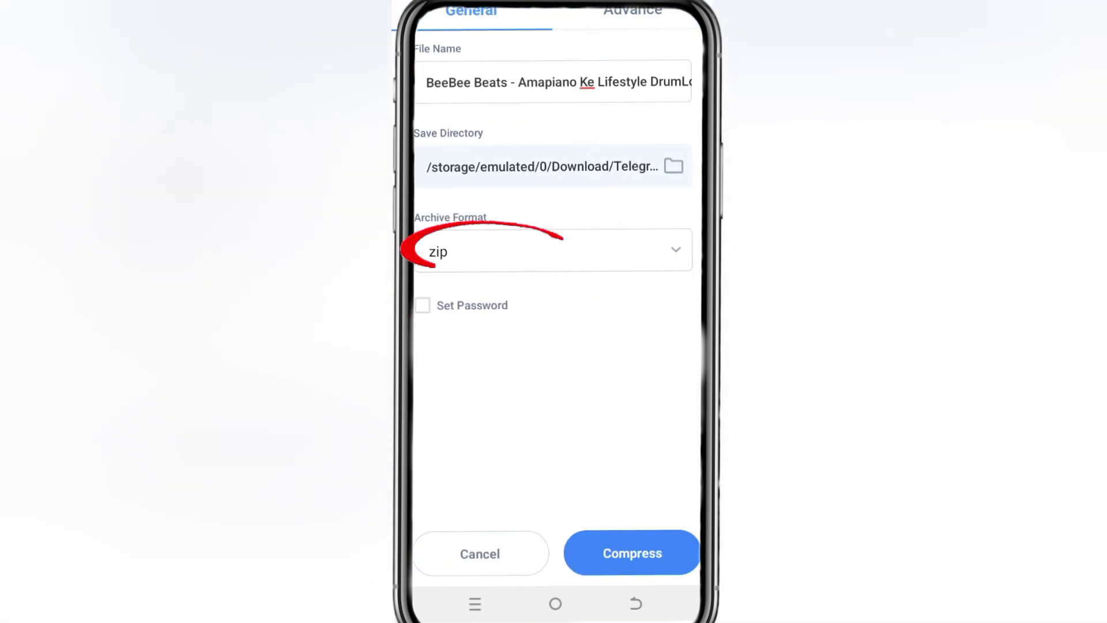
left_click(675, 250)
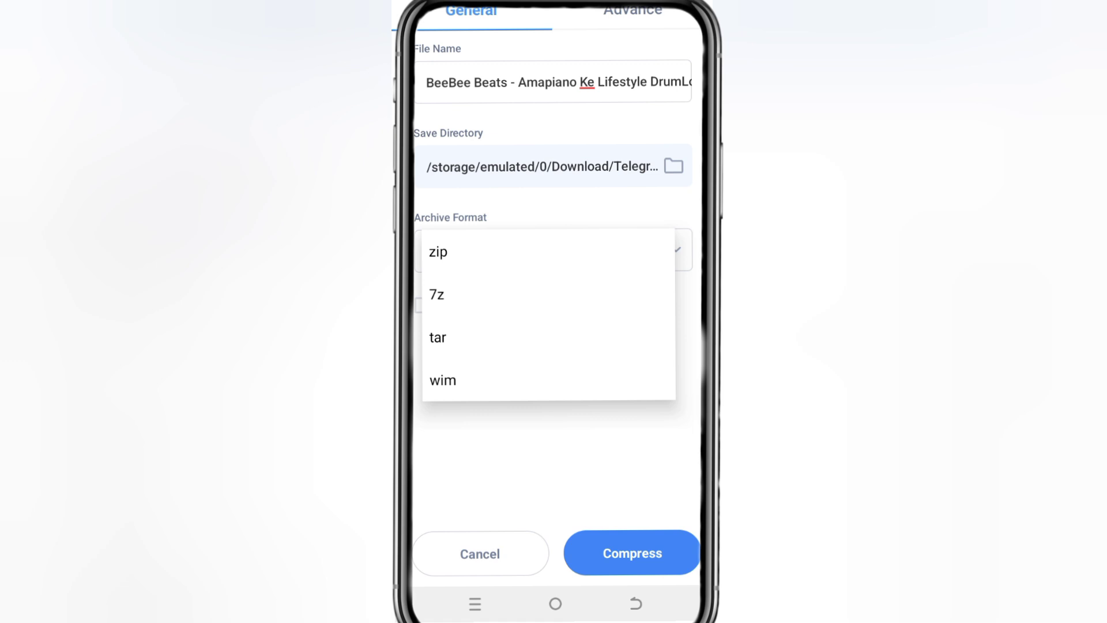
left_click(568, 459)
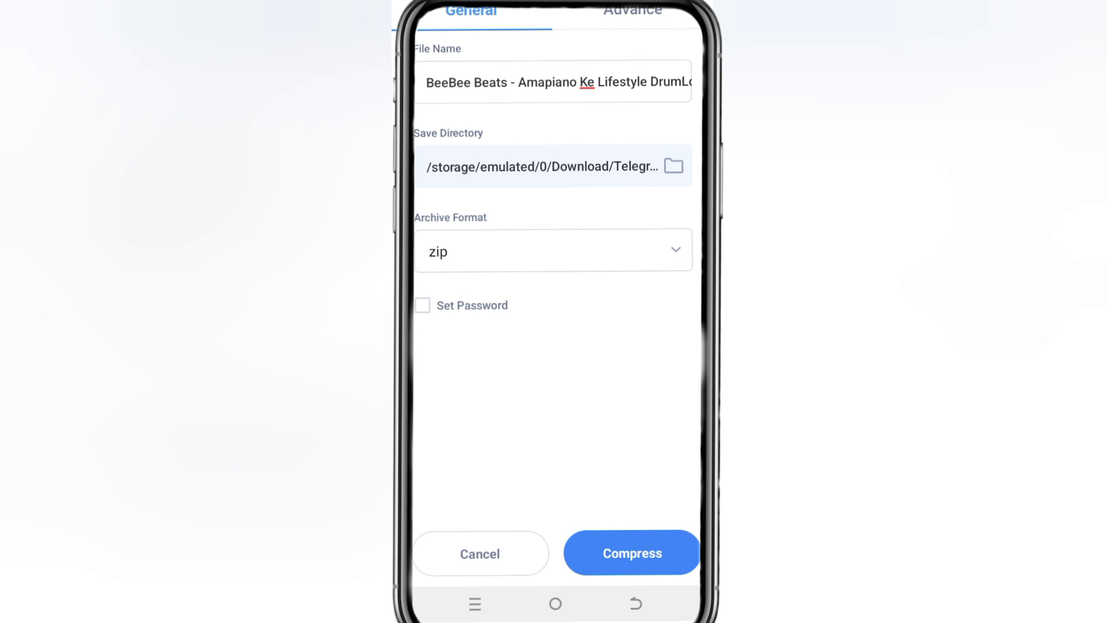
left_click(639, 551)
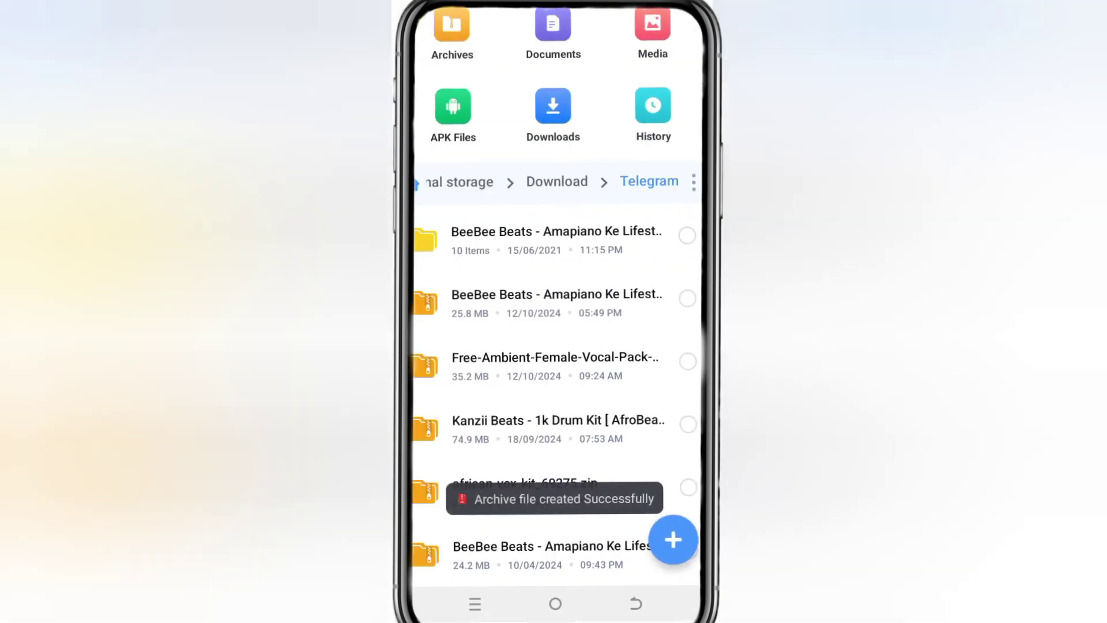
left_click(553, 302)
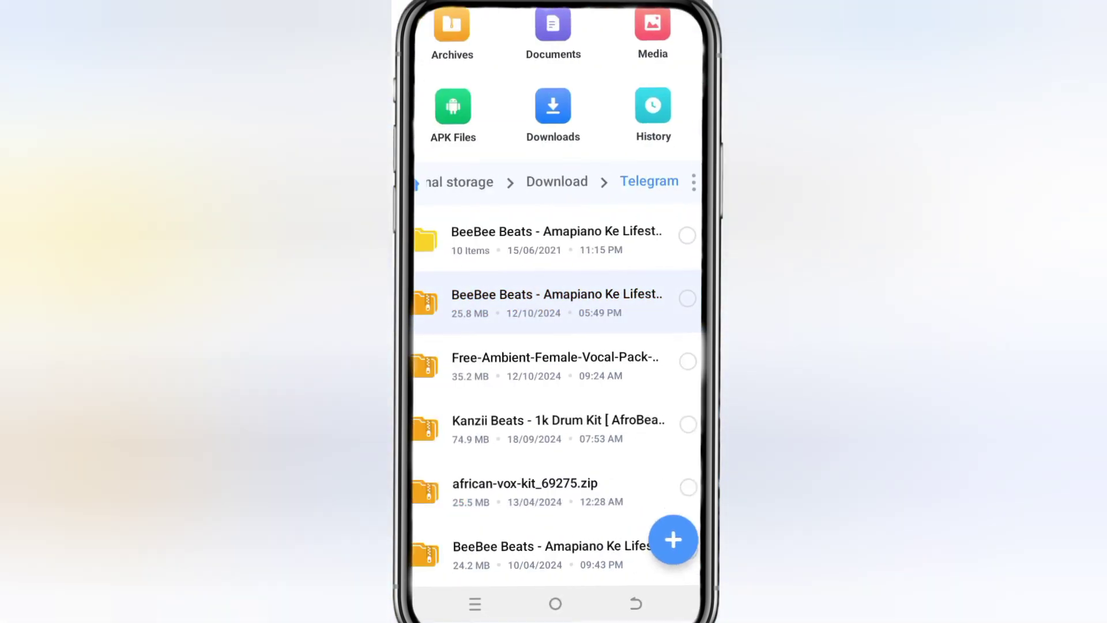
left_click(553, 303)
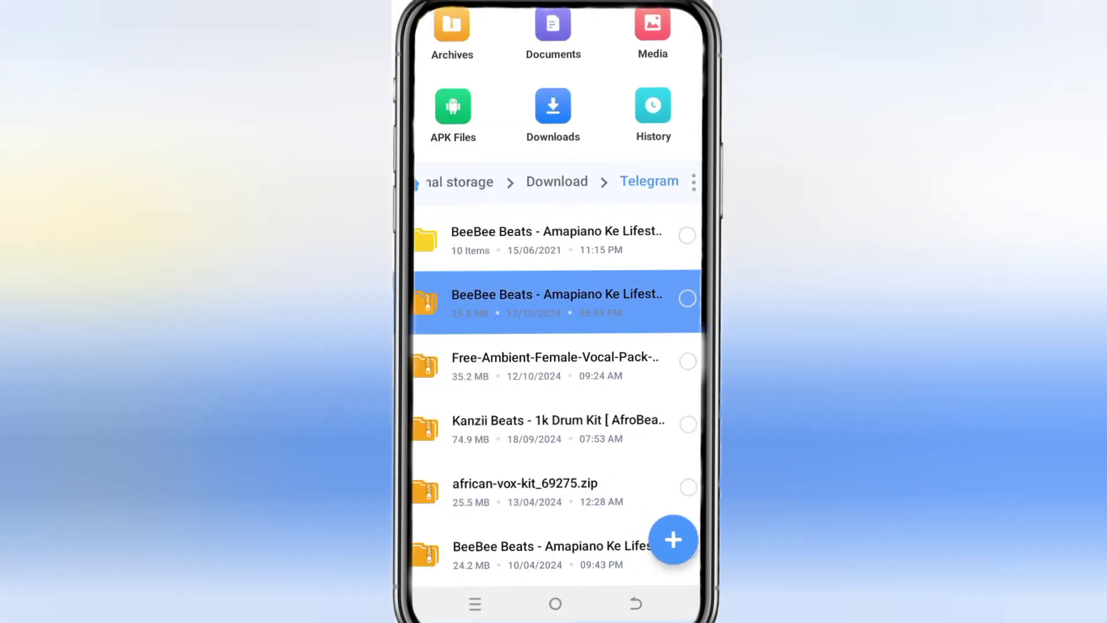
left_click(554, 303)
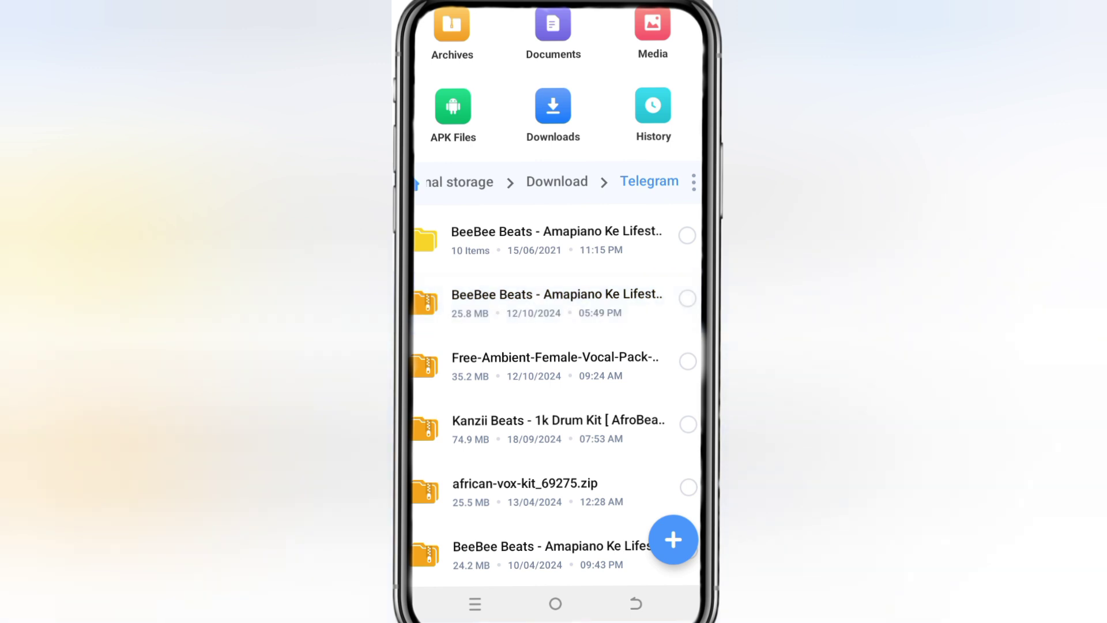
left_click(598, 558)
Leave File Archiver and open the Files app's Browse screen.
key("Escape")
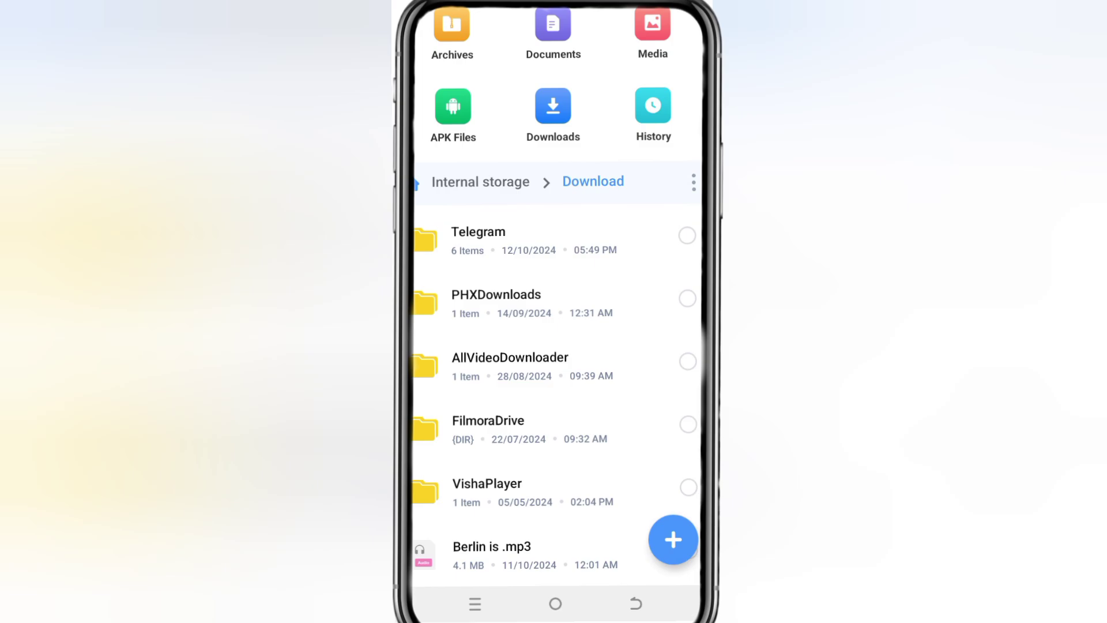
left_click(555, 604)
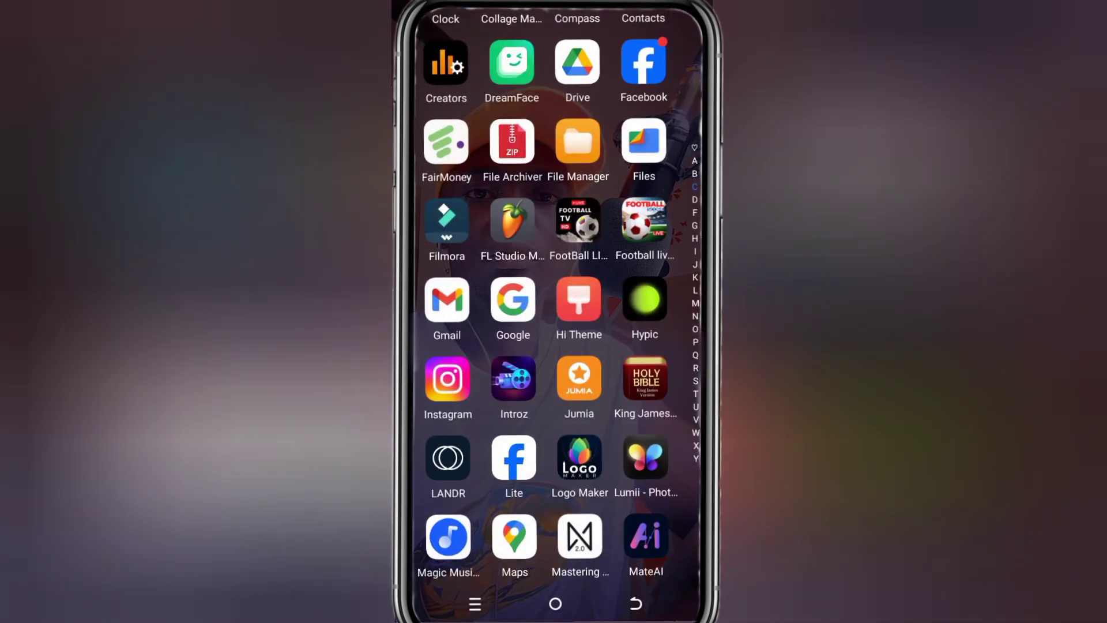
left_click(512, 222)
left_click(578, 143)
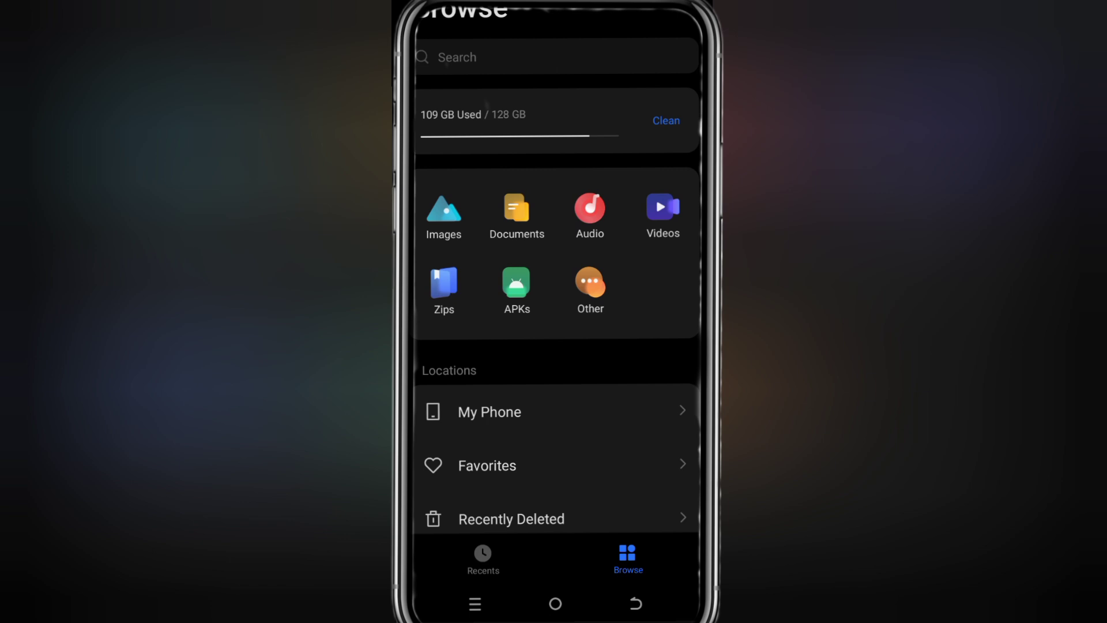
Browse to Internal Storage > Download > Telegram in Files.
left_click(481, 410)
left_click(487, 27)
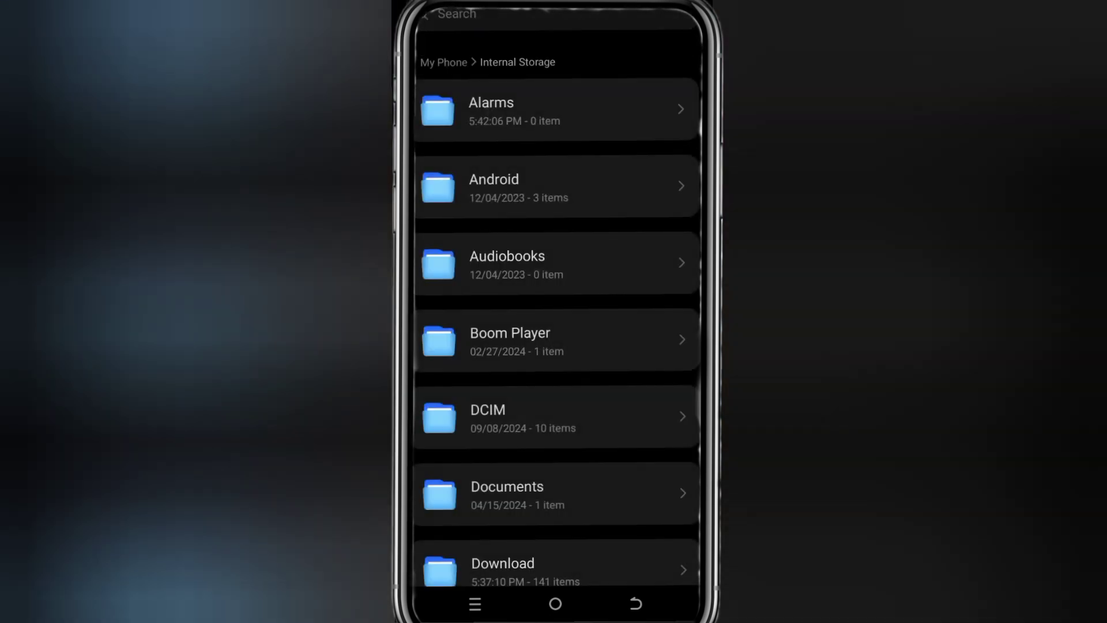
left_click(519, 567)
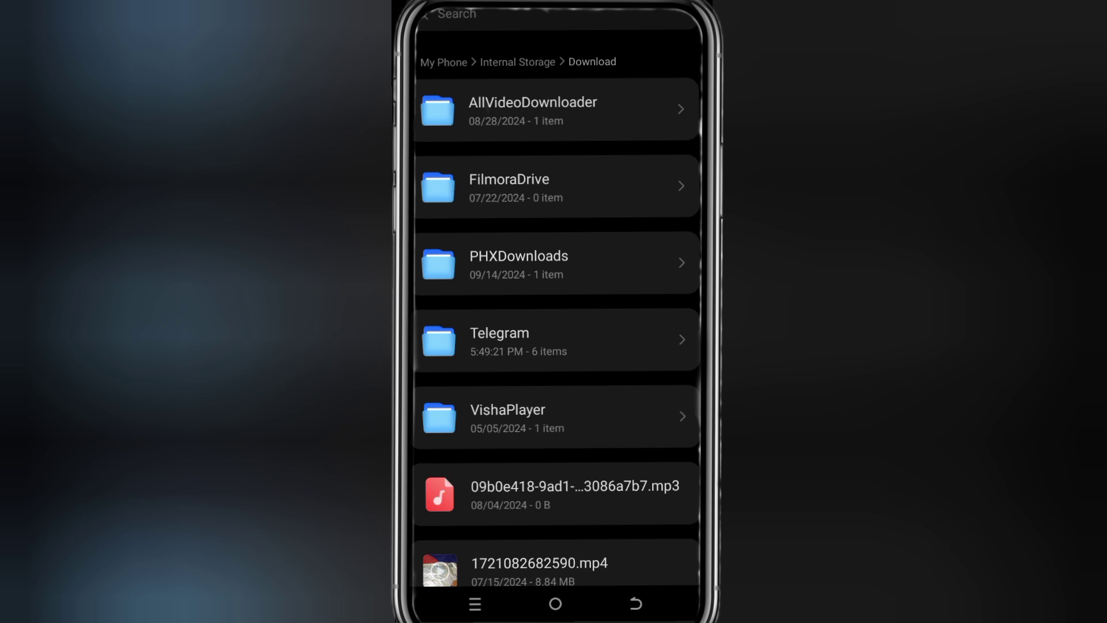
left_click(488, 346)
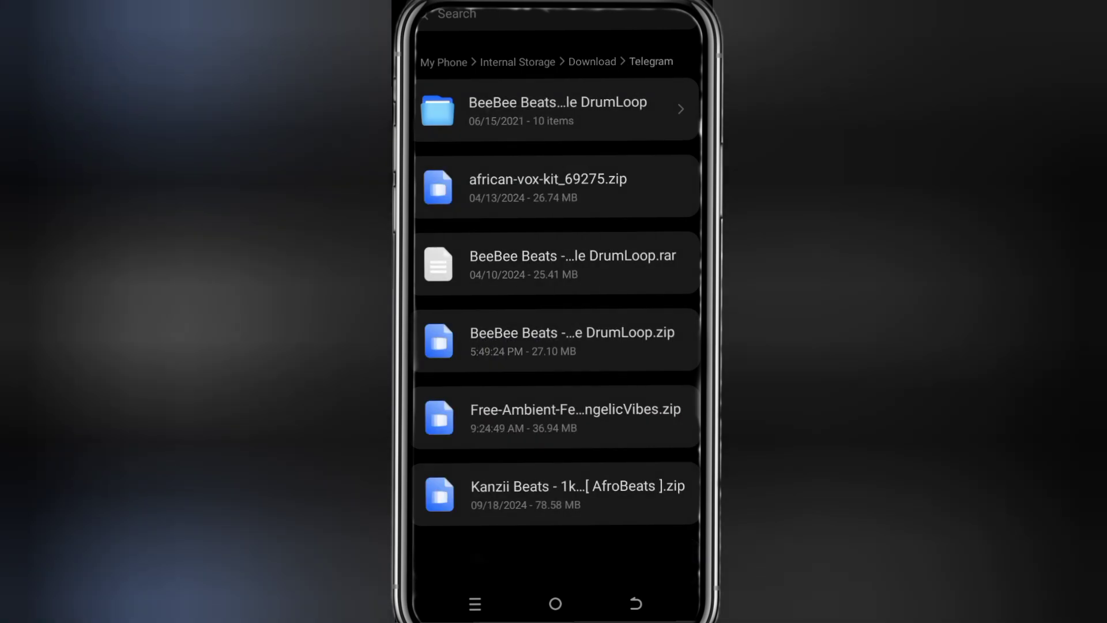
Delete the extracted drum-loop folder and its RAR, then return home.
left_click(477, 119)
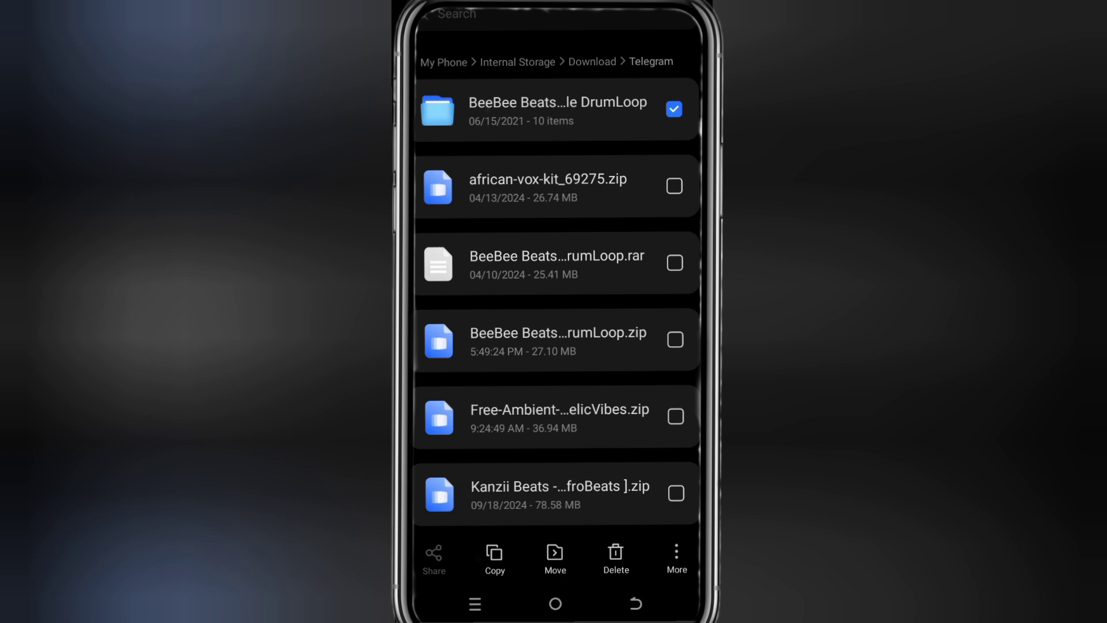
left_click(503, 262)
left_click(616, 558)
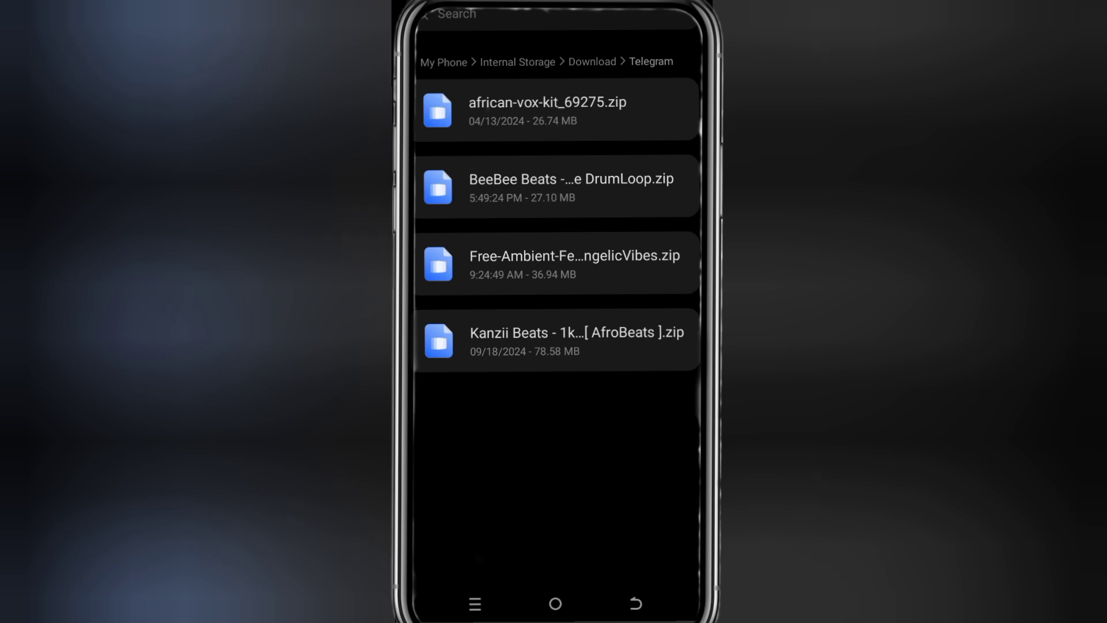
left_click(555, 603)
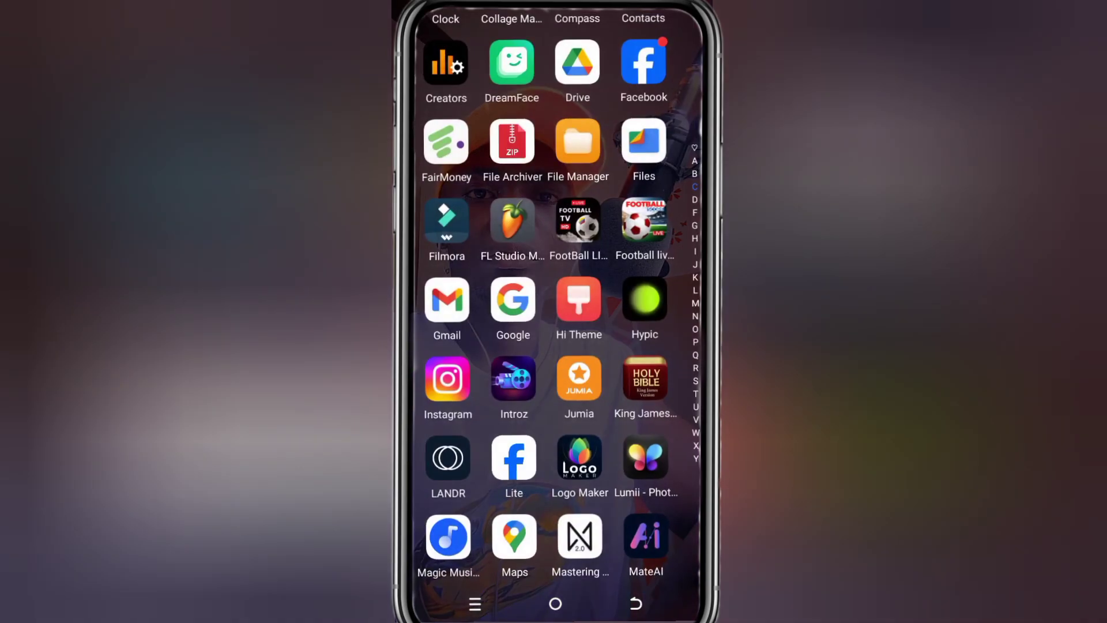
Import BeeBee Beats - Amapiano Ke Lifestyle DrumLoop.zip via FL Studio Mobile's main menu.
left_click(514, 220)
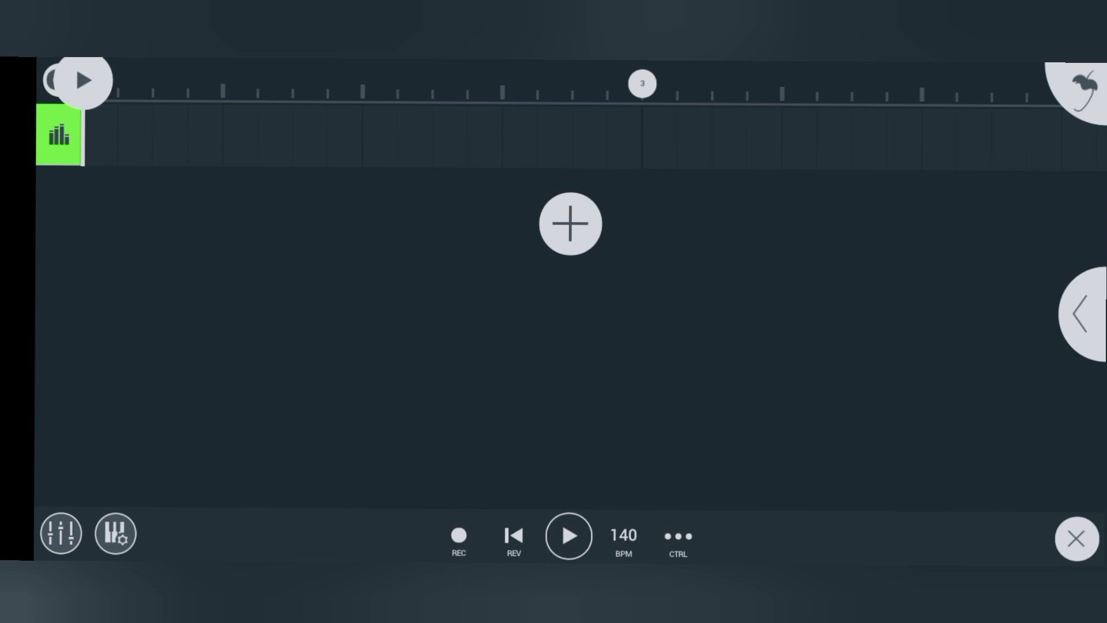
left_click(1079, 90)
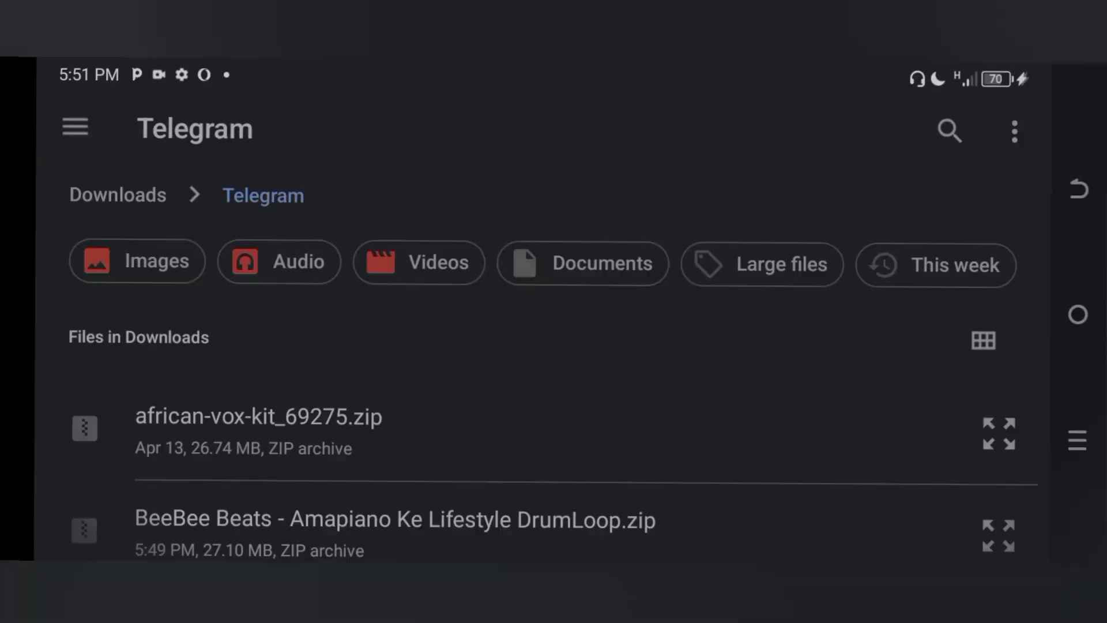
left_click_drag(83, 429, 84, 199)
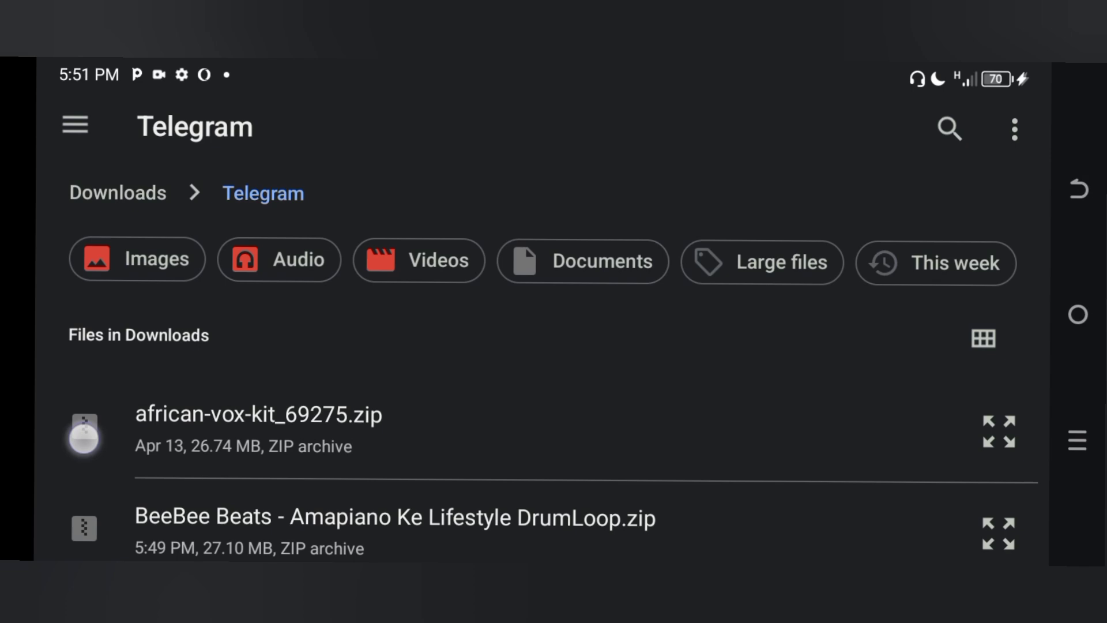
left_click_drag(86, 260, 89, 441)
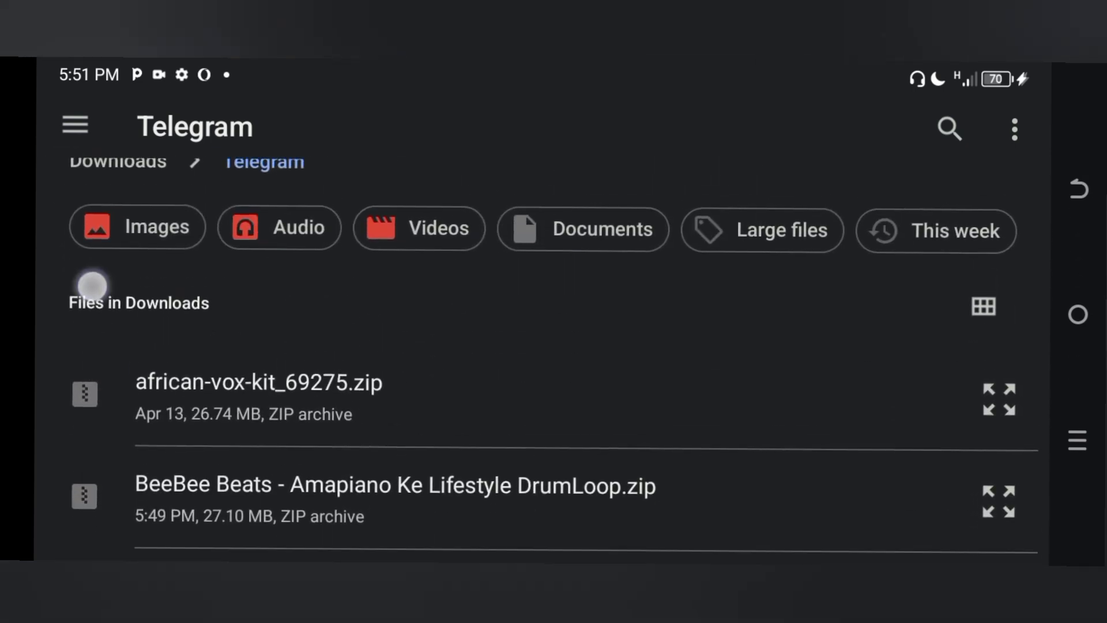
left_click_drag(92, 286, 92, 178)
left_click(185, 384)
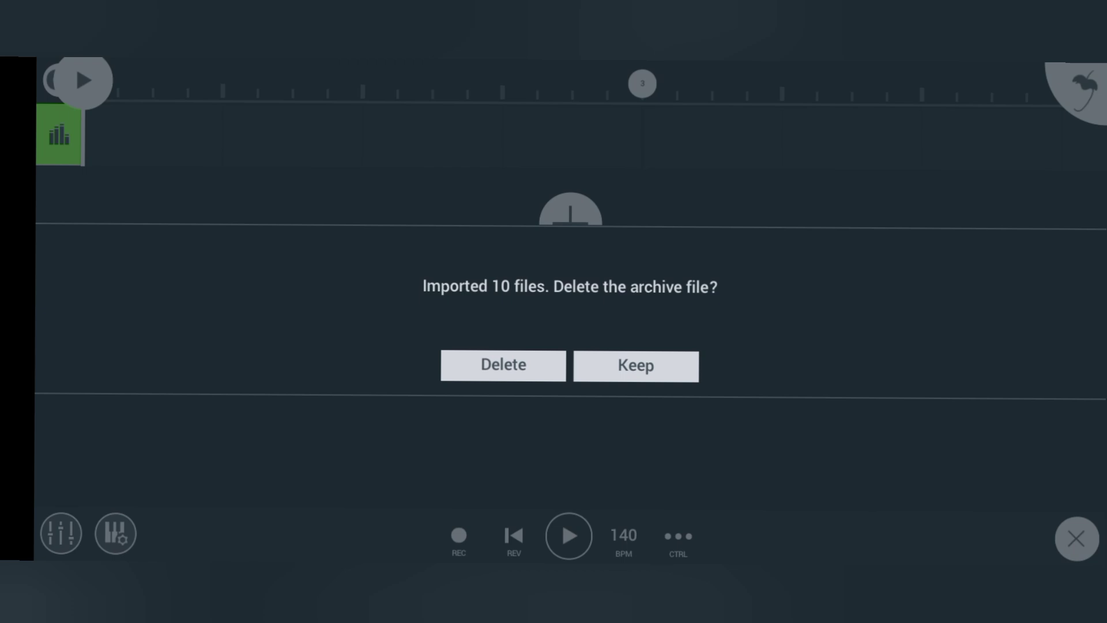
Delete the imported zip archive and open the playlist's add-channel menu.
left_click(500, 365)
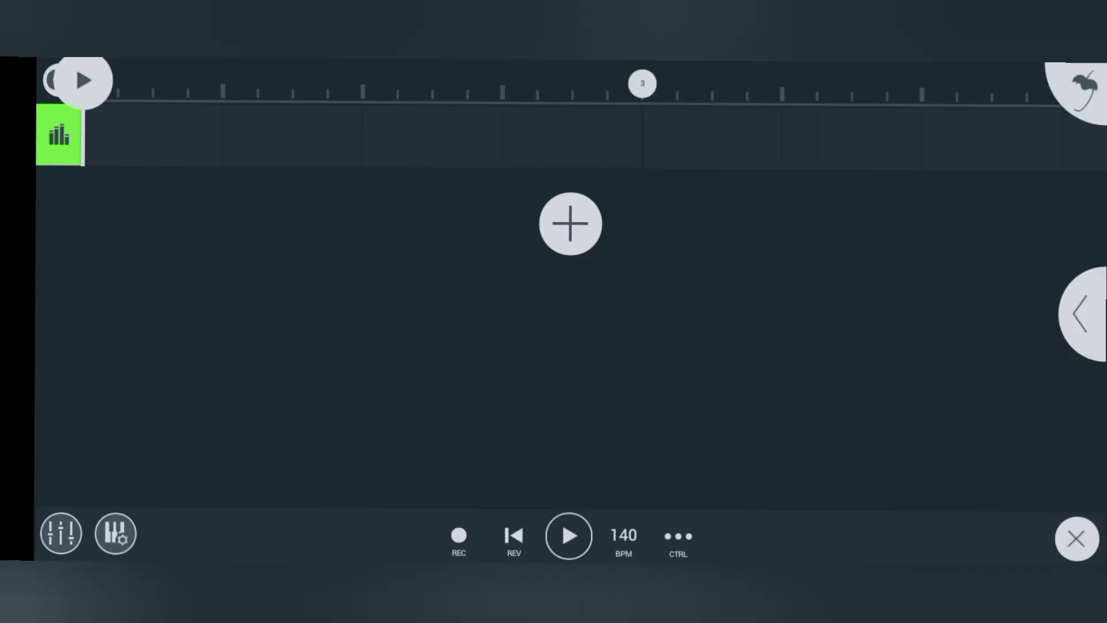
left_click(570, 224)
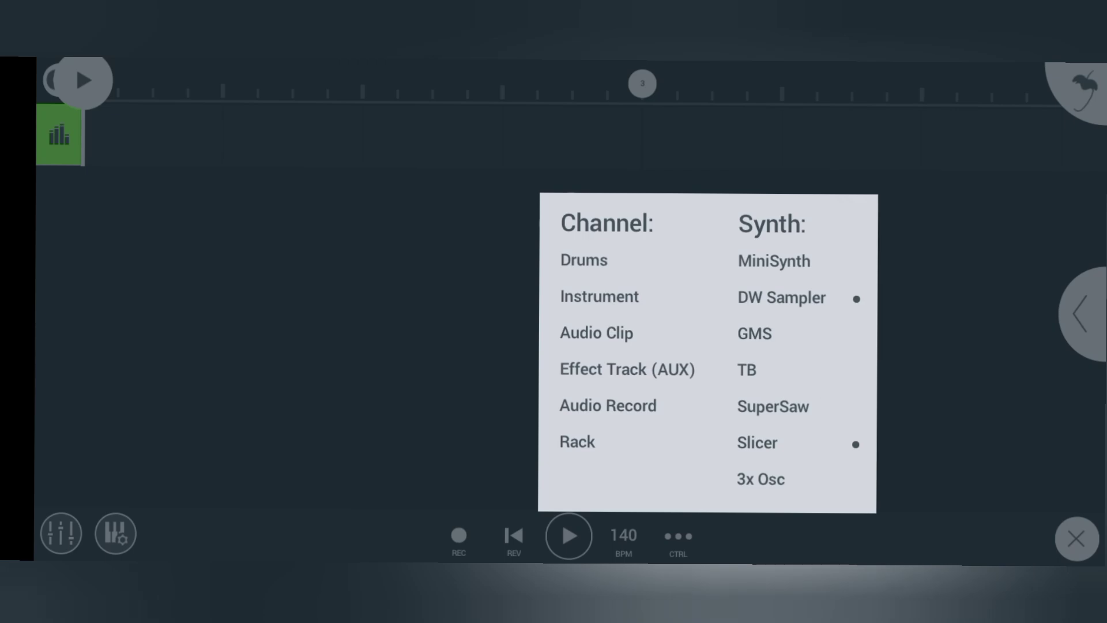
Add an Audio Clip channel and browse My Files > My Samples > BeeBee Beats pack.
left_click(580, 332)
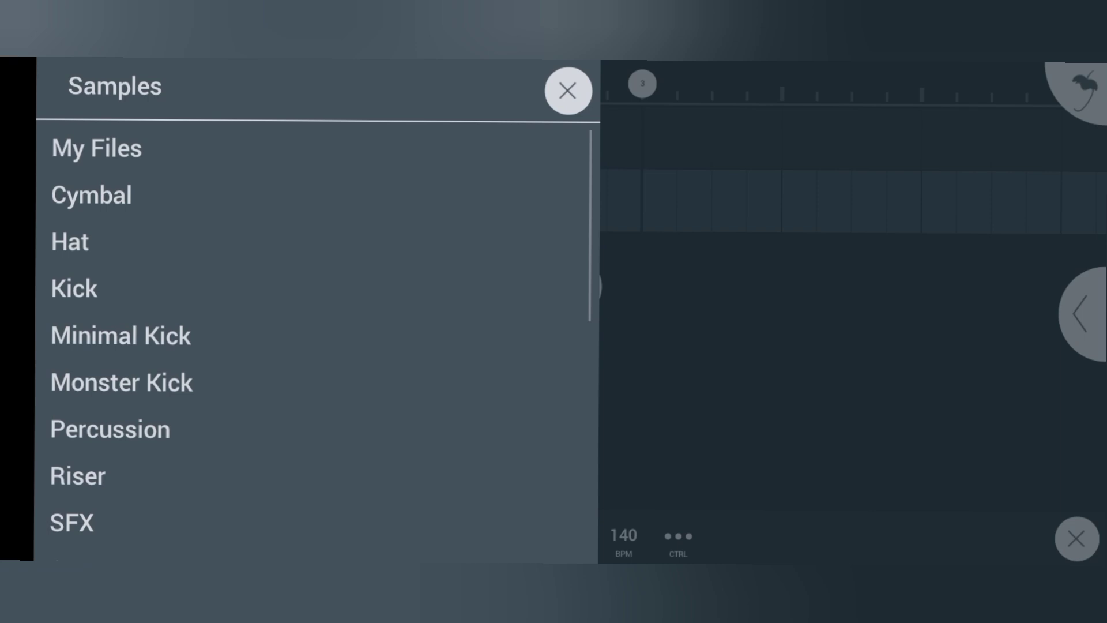
left_click(87, 149)
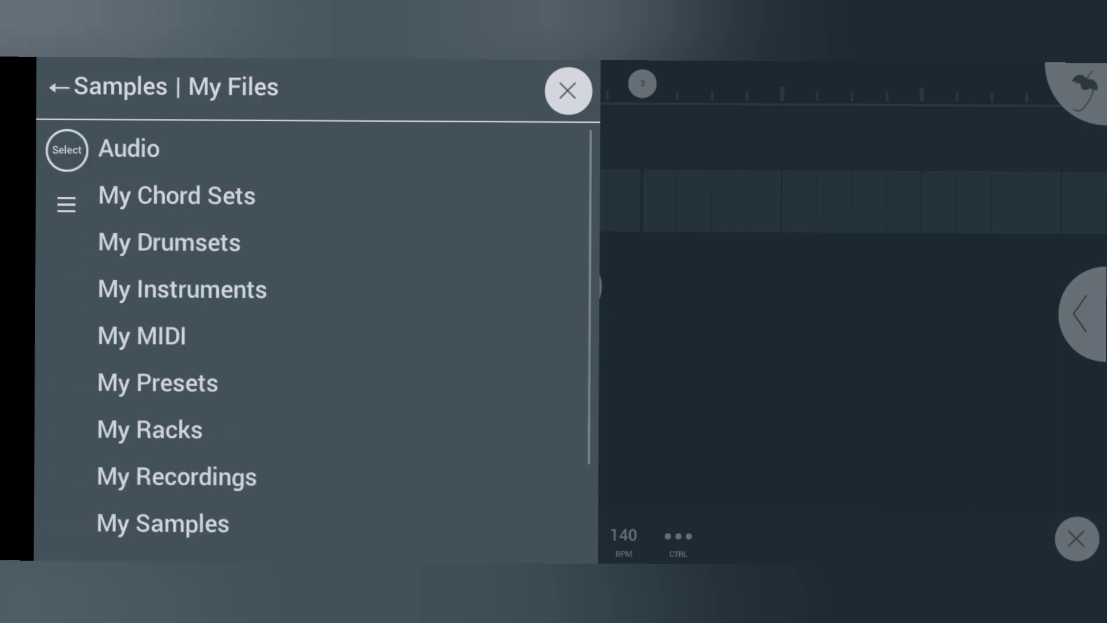
left_click(163, 523)
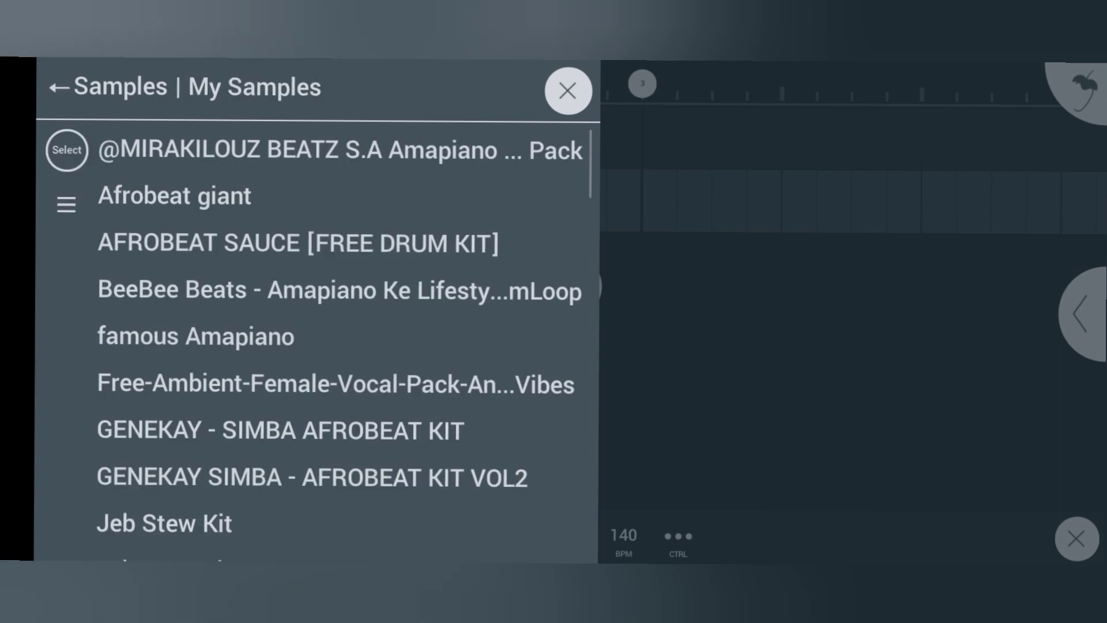
left_click(187, 288)
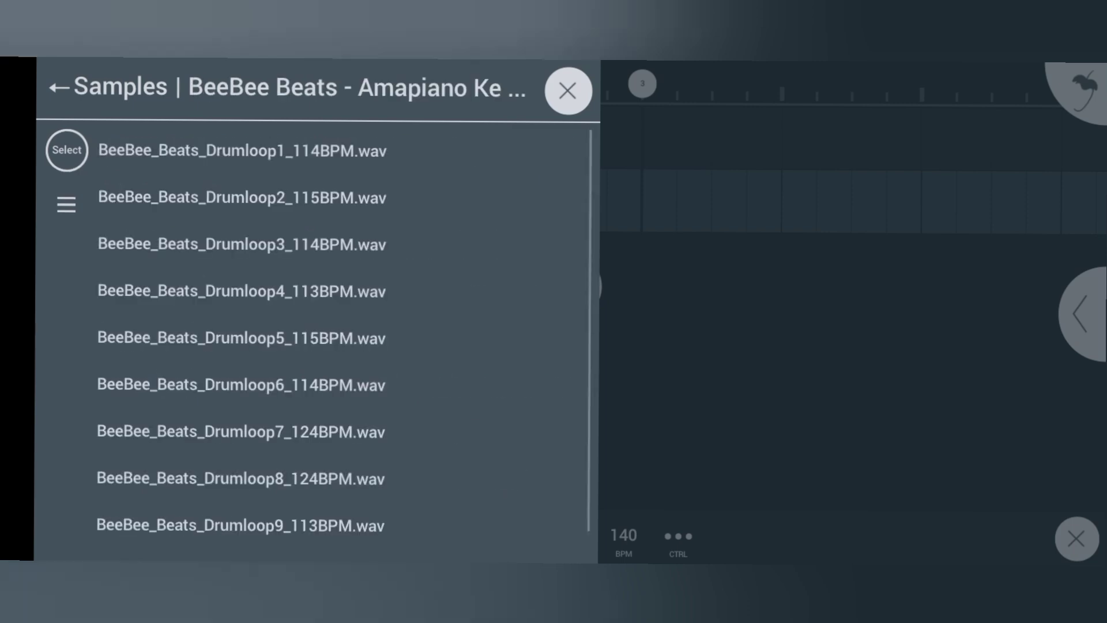
Preview Drumloops 3-5, then keep BeeBee_Beats_Drumloop6_114BPM.wav on the track.
left_click(121, 247)
left_click(138, 291)
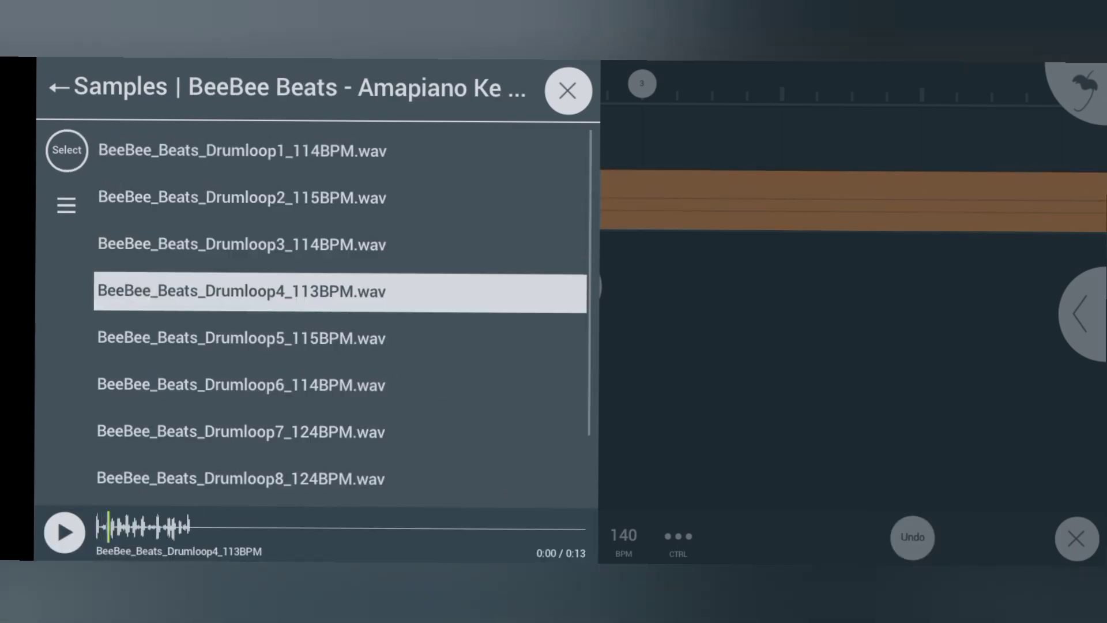
left_click(156, 330)
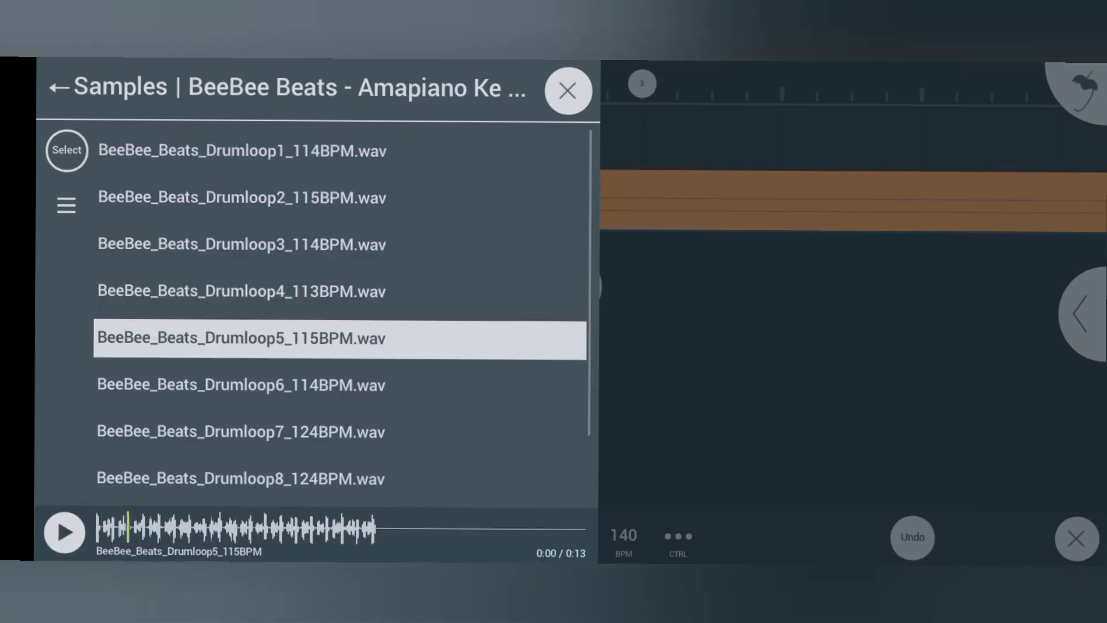
left_click(216, 385)
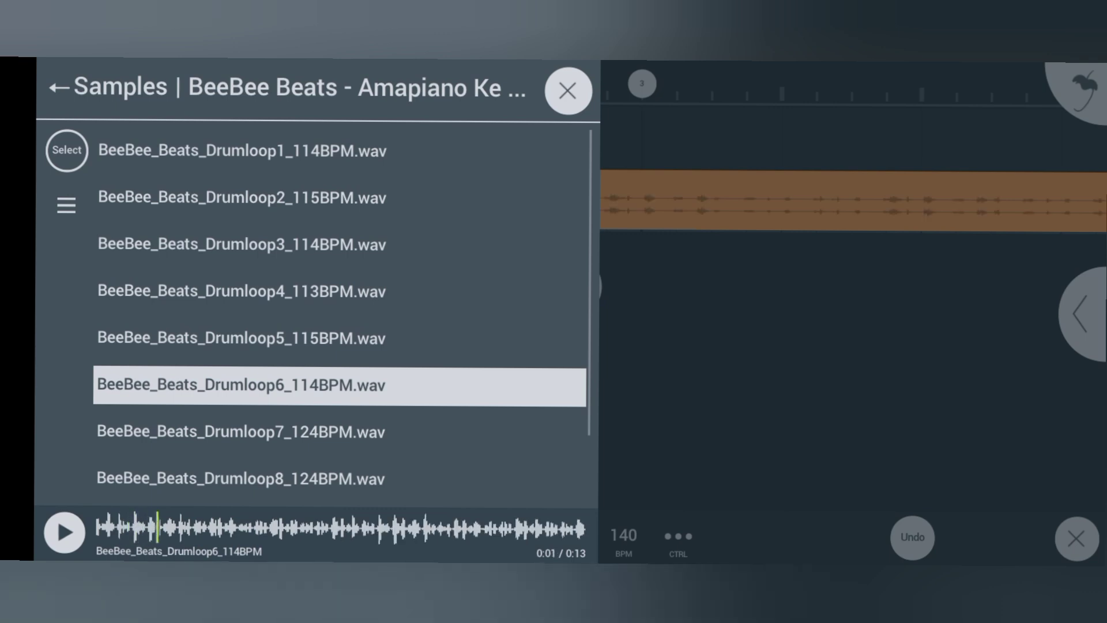
left_click(908, 360)
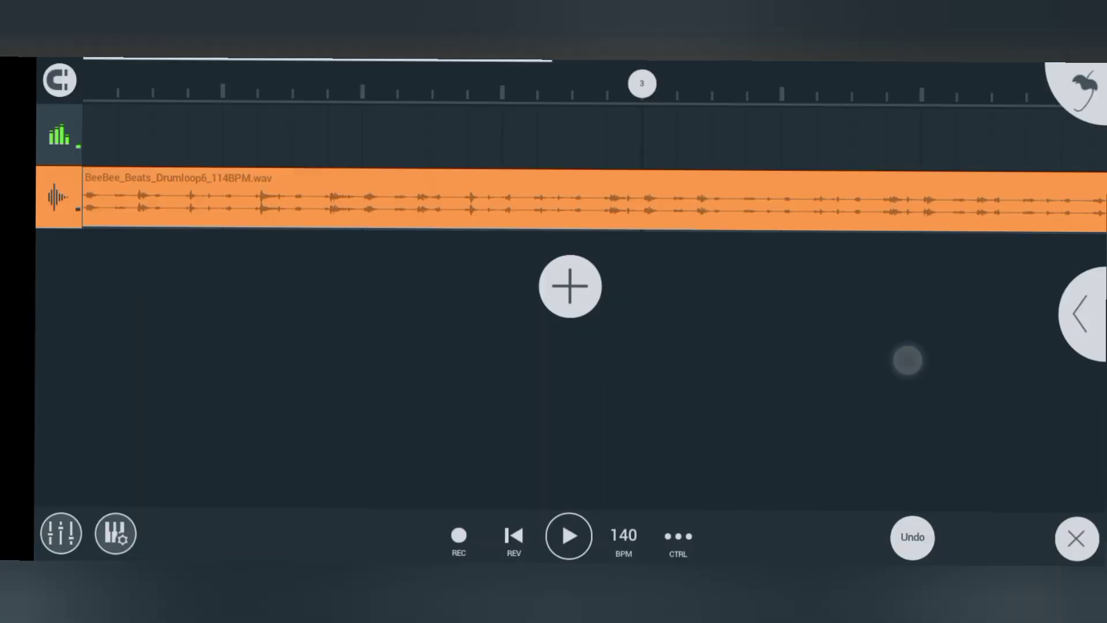